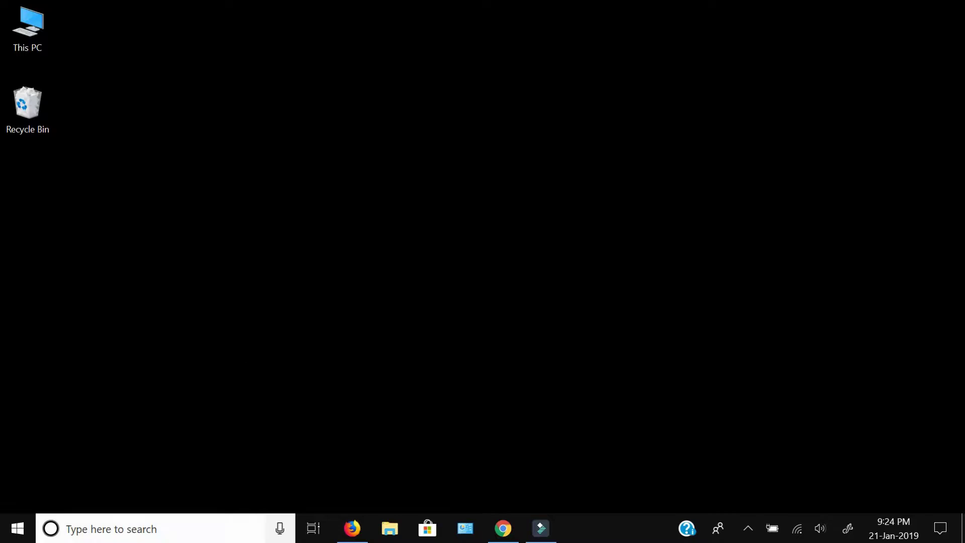
Step: Launch Display Color Calibration by searching 'ca' and step through to the gamma adjustment
left_click(129, 529)
type("ca")
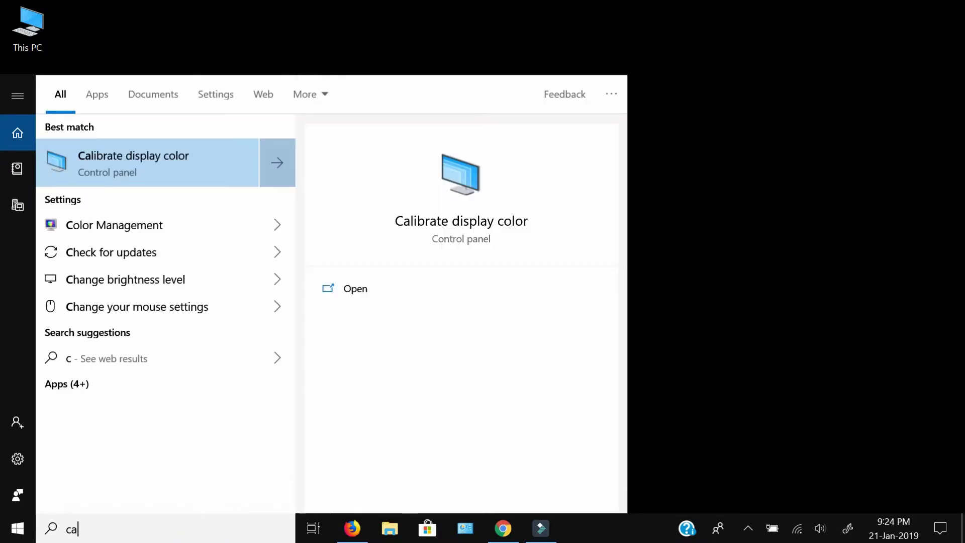
left_click(107, 159)
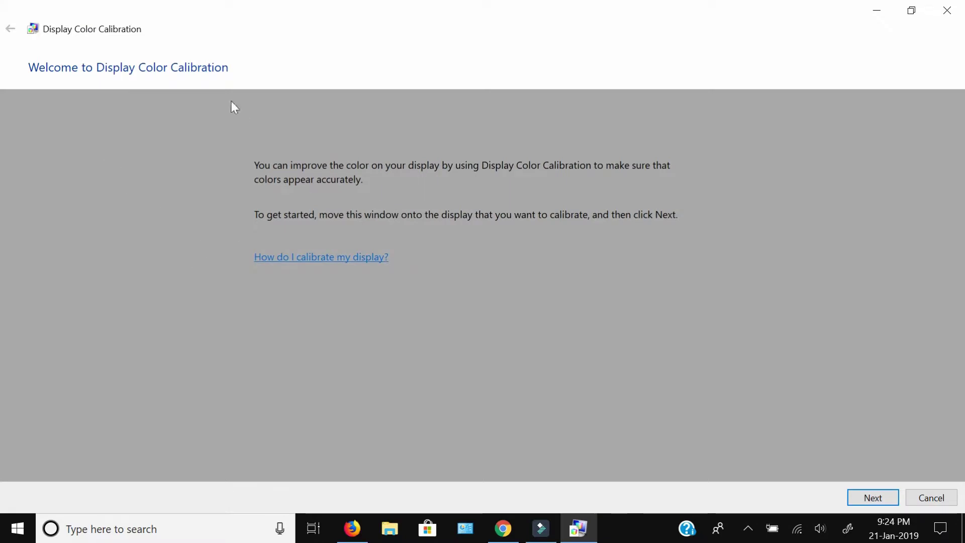
left_click(863, 494)
left_click(863, 497)
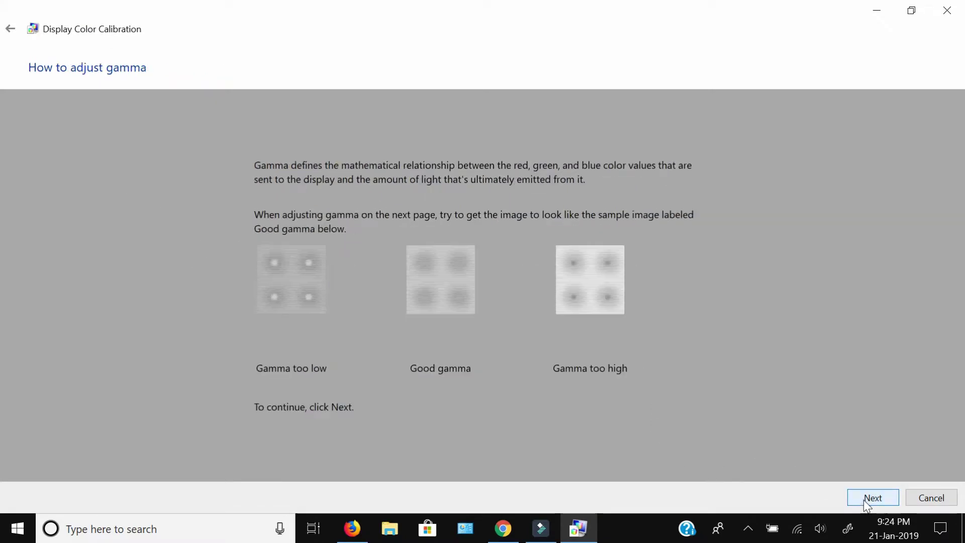
left_click(872, 498)
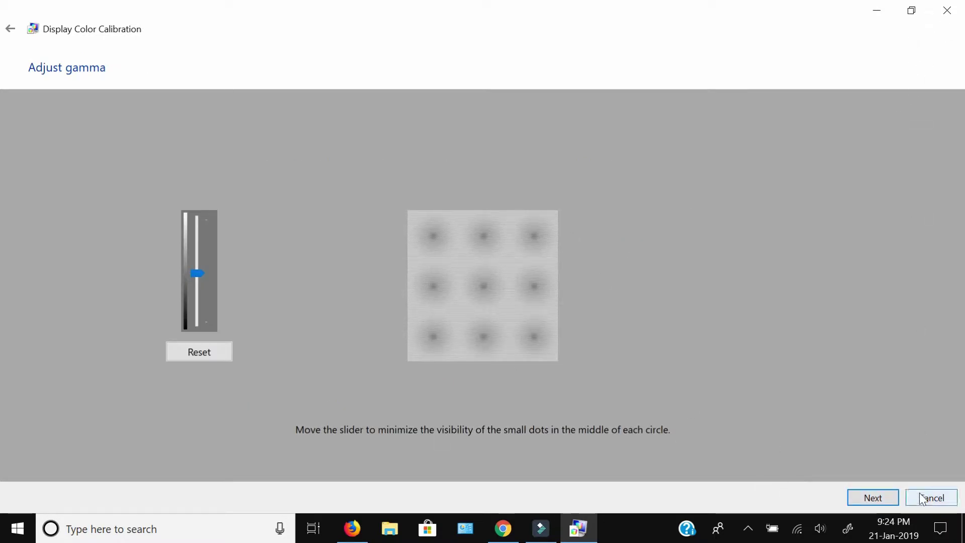
Step: Quit the calibration wizard and open Intel Graphics Settings from the desktop context menu
left_click(931, 497)
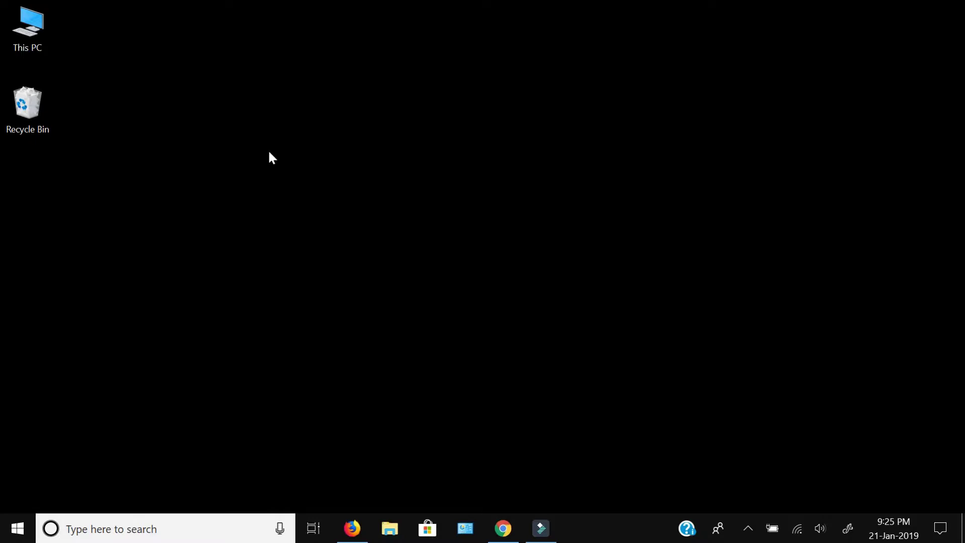
right_click(269, 152)
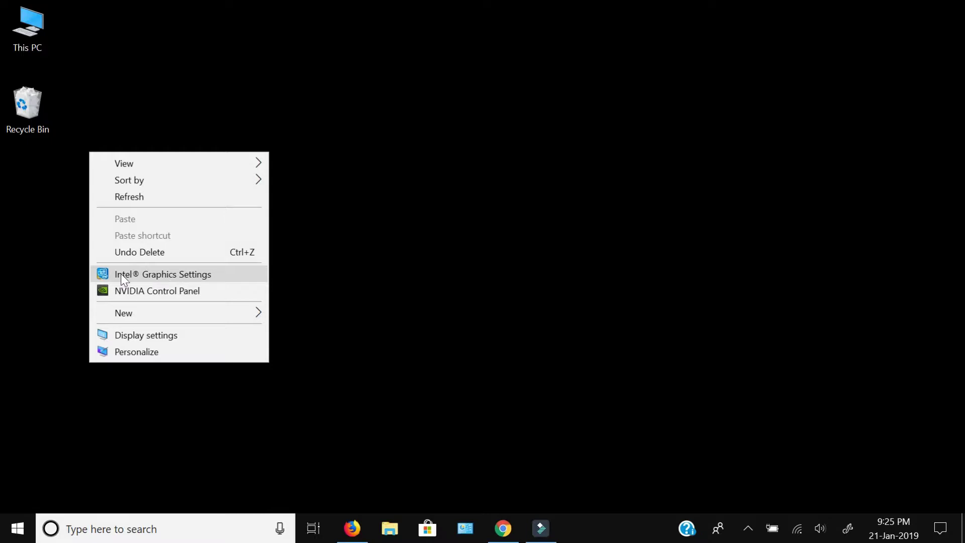
left_click(147, 276)
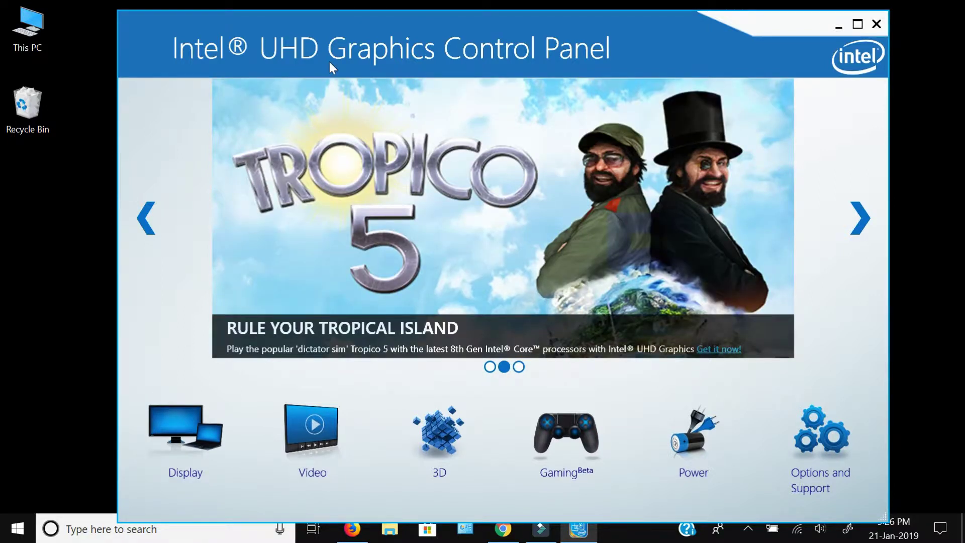
Step: Move the control panel window slightly and open the Display page (1920 x 1080, 60p Hz)
left_click_drag(330, 62, 318, 51)
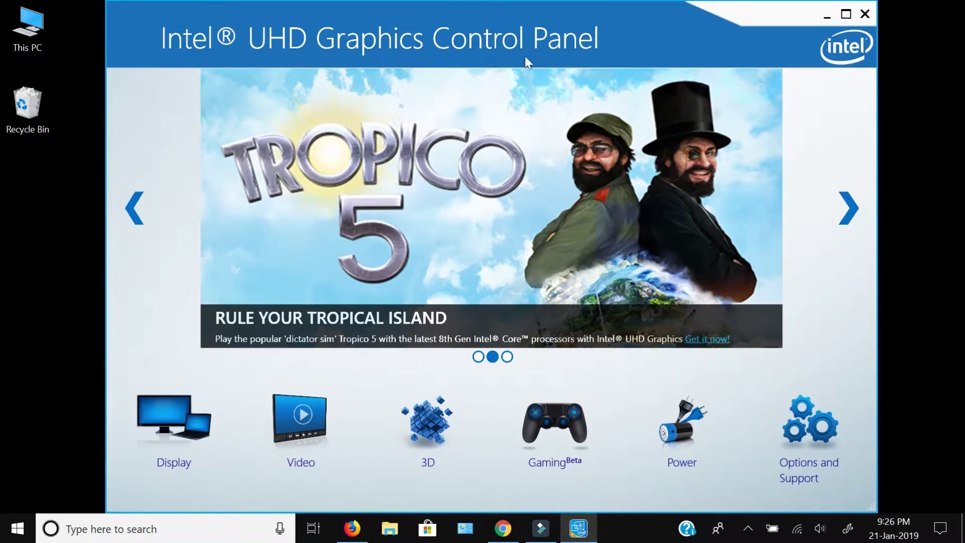
left_click(181, 426)
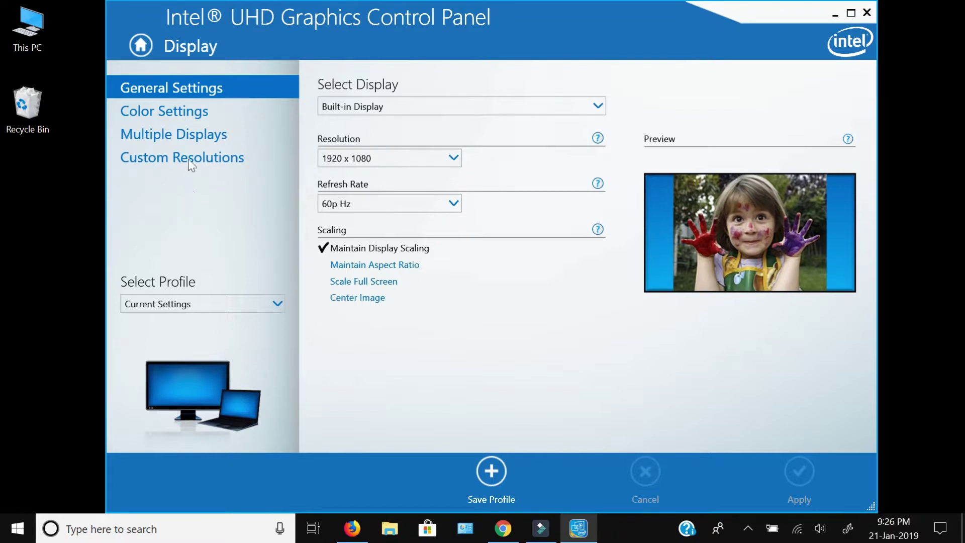
Step: Open Color Settings and change Select Color from Blue to All Colors
left_click(193, 114)
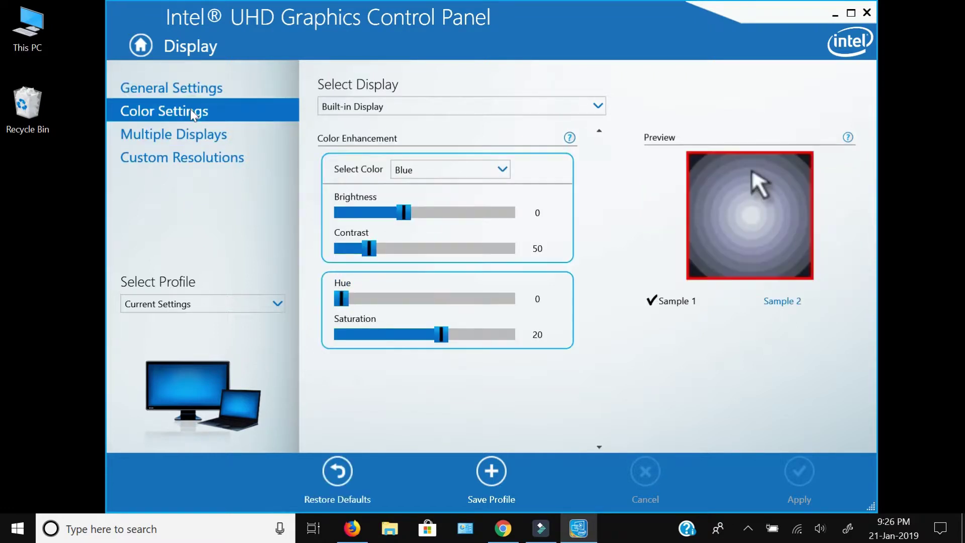
left_click(472, 173)
left_click(436, 199)
mouse_move(349, 19)
left_mouse_down()
mouse_move(381, 66)
mouse_move(347, 30)
left_mouse_up()
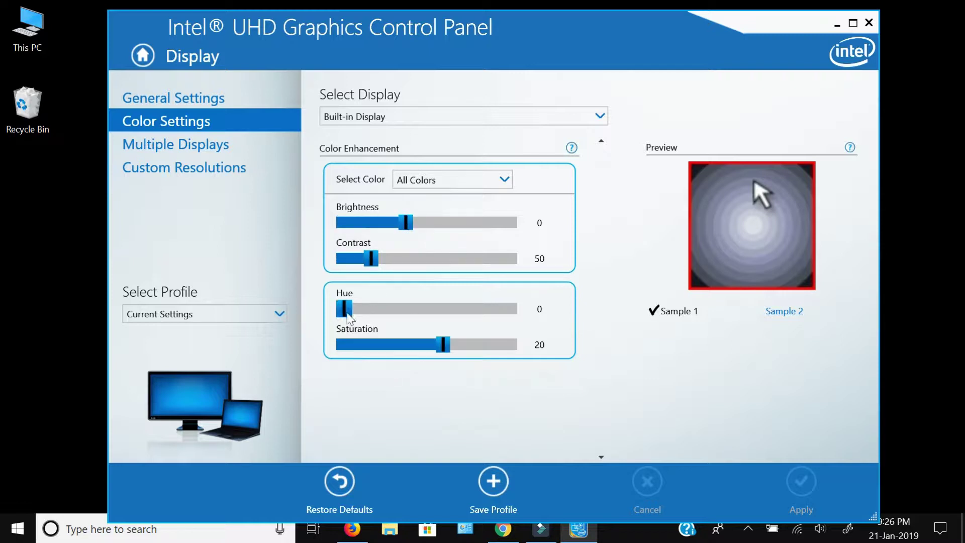
left_click(415, 183)
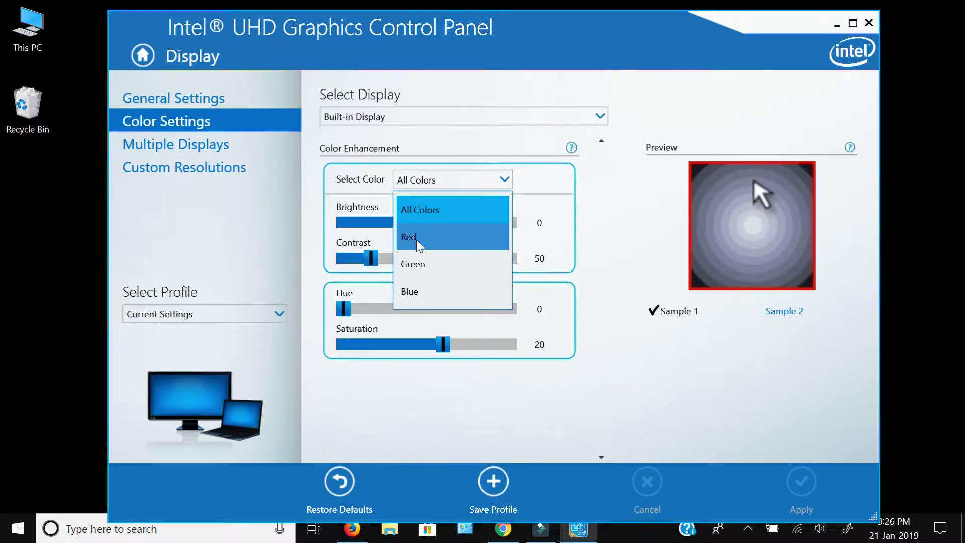
left_click(403, 405)
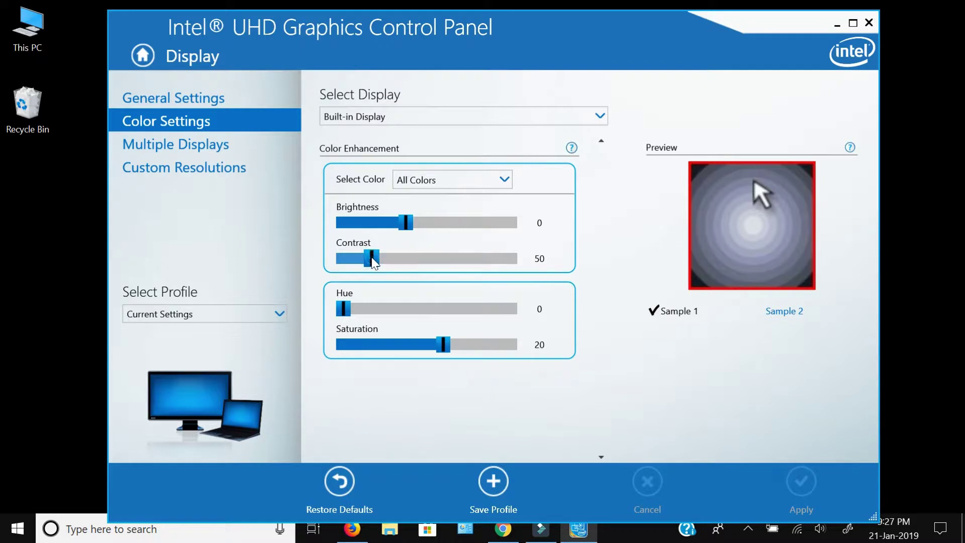
left_click_drag(372, 258, 367, 257)
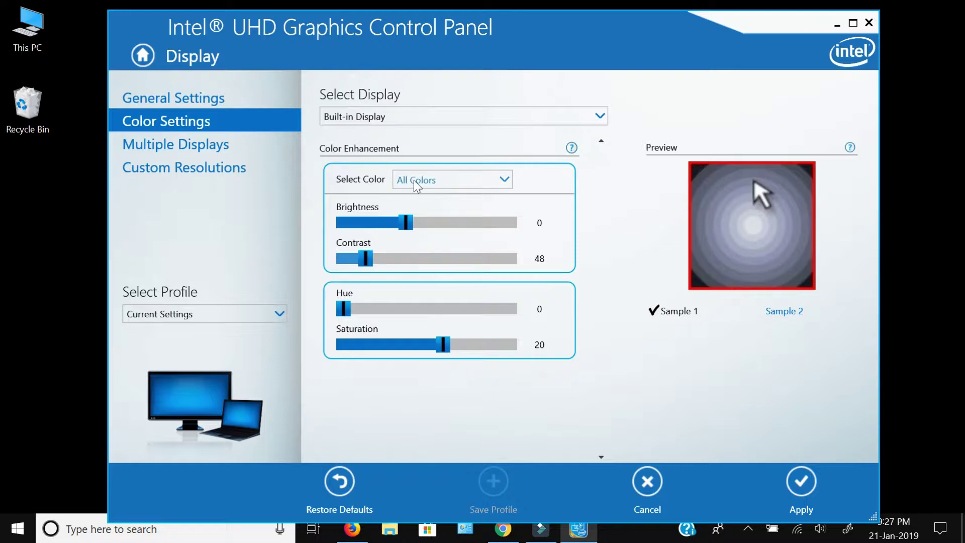
left_click_drag(352, 58, 378, 51)
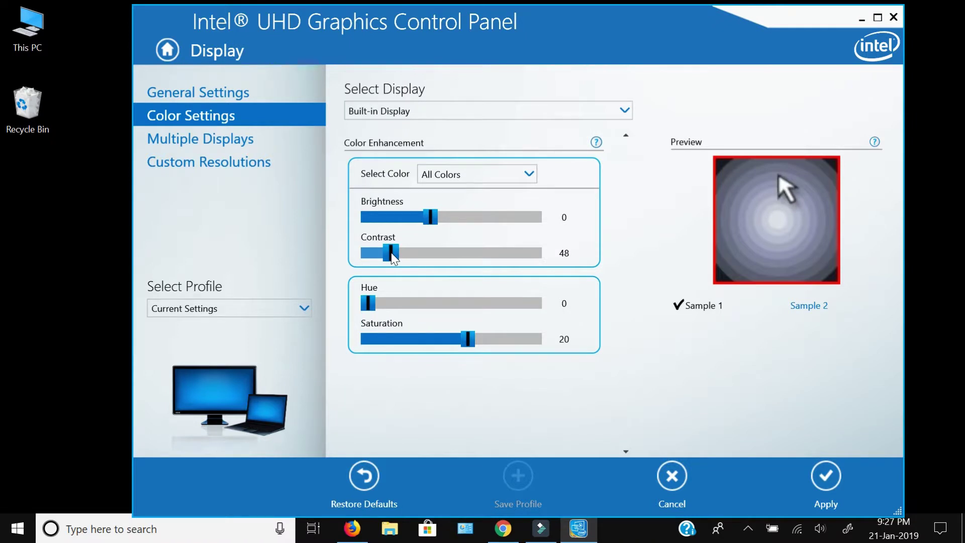
left_click(431, 174)
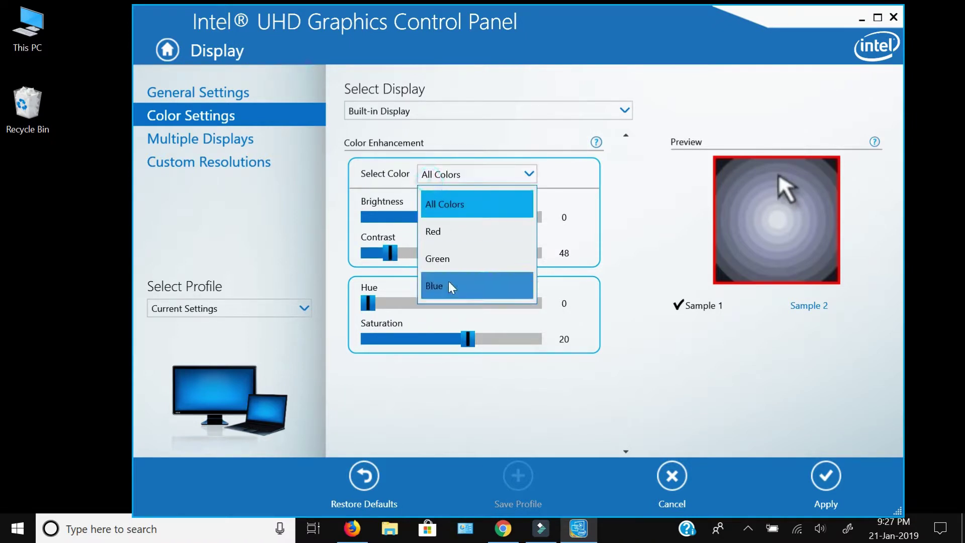
left_click(450, 286)
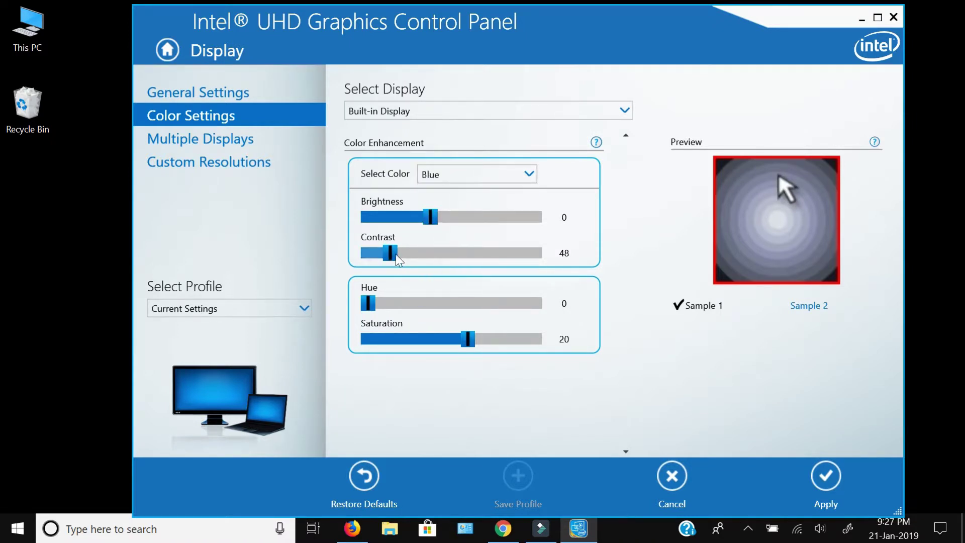
left_click_drag(396, 255, 397, 250)
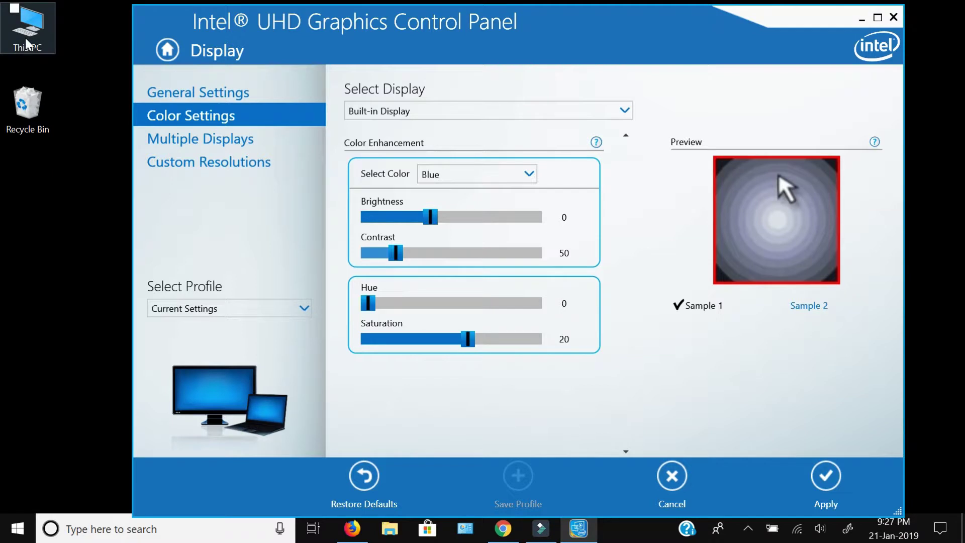
double_click(40, 35)
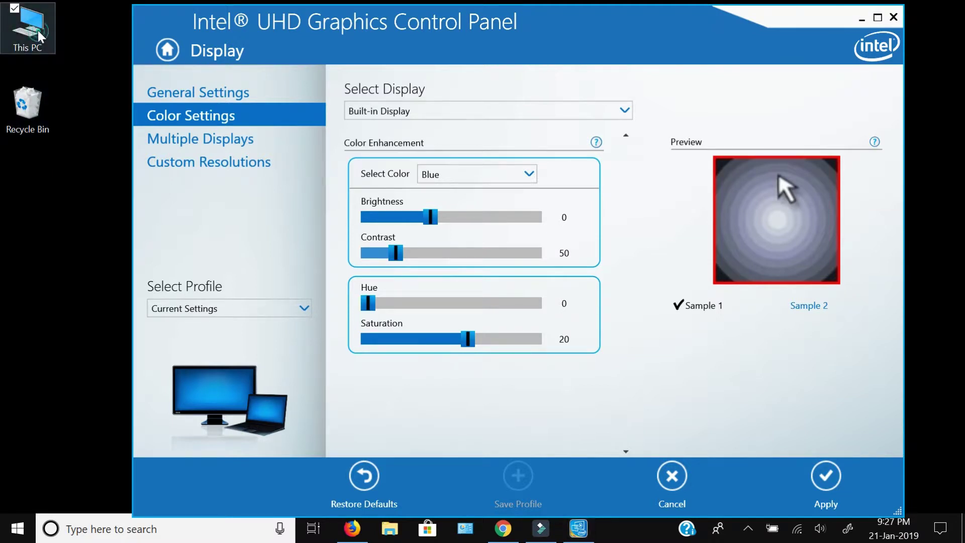
left_click(958, 6)
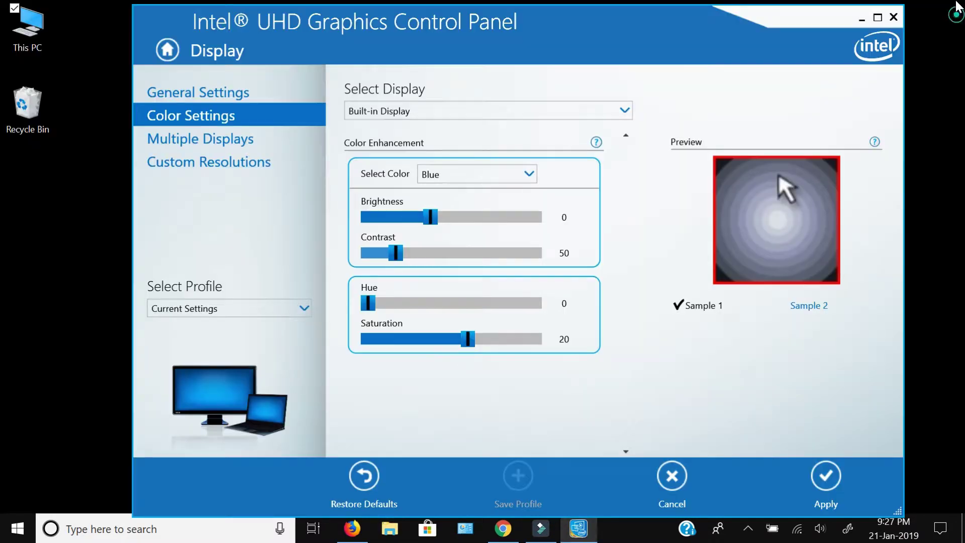
left_click(430, 176)
left_click(437, 205)
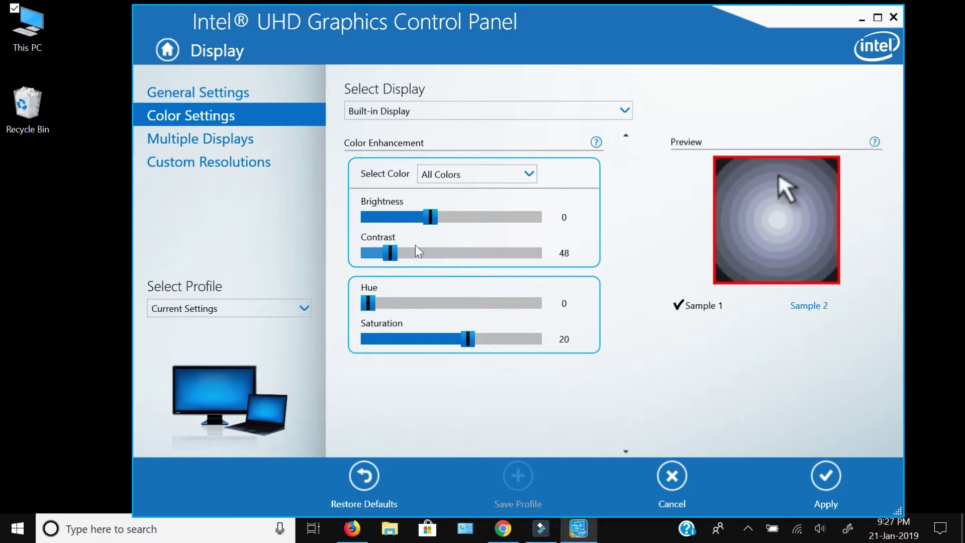
mouse_move(430, 217)
left_mouse_down()
mouse_move(460, 225)
mouse_move(431, 226)
left_mouse_up()
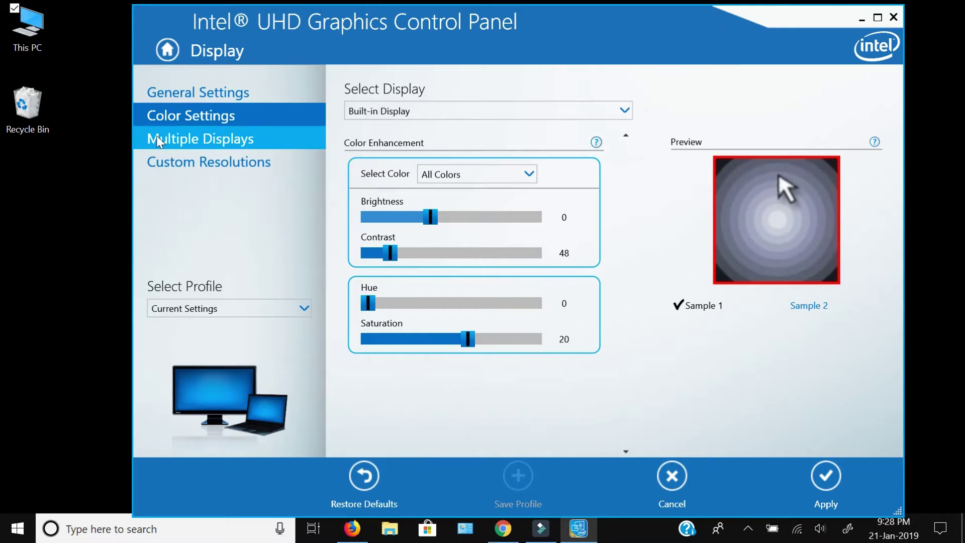
double_click(28, 28)
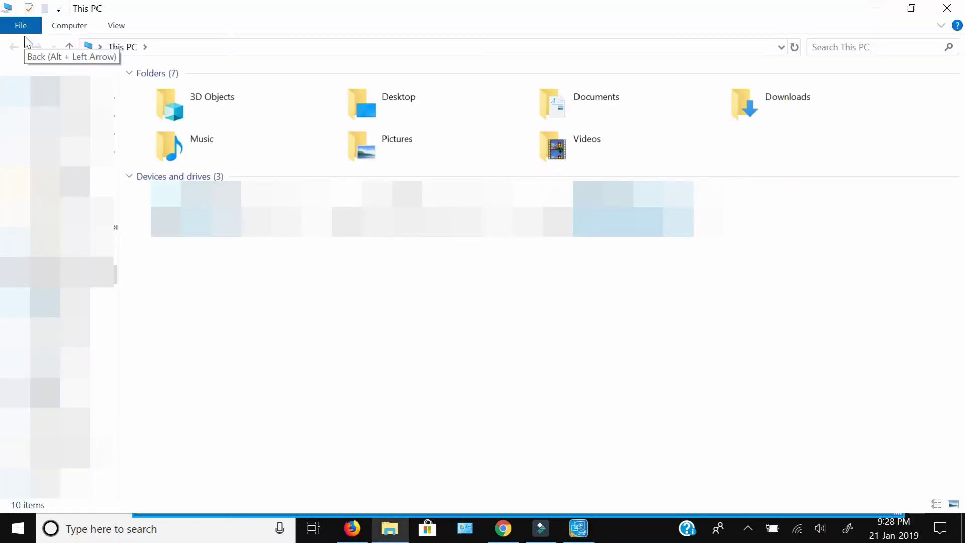
left_click(947, 8)
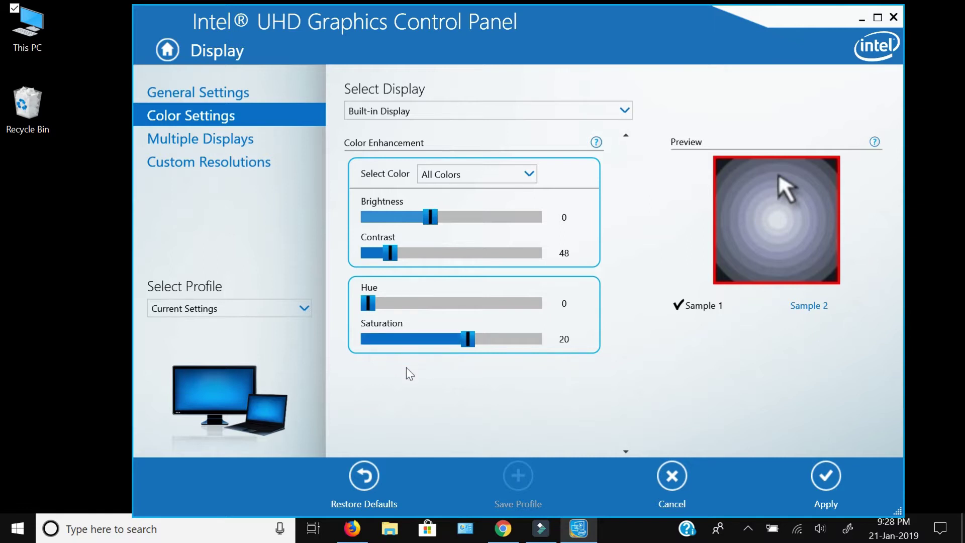
mouse_move(467, 345)
left_mouse_down()
mouse_move(451, 346)
mouse_move(469, 347)
left_mouse_up()
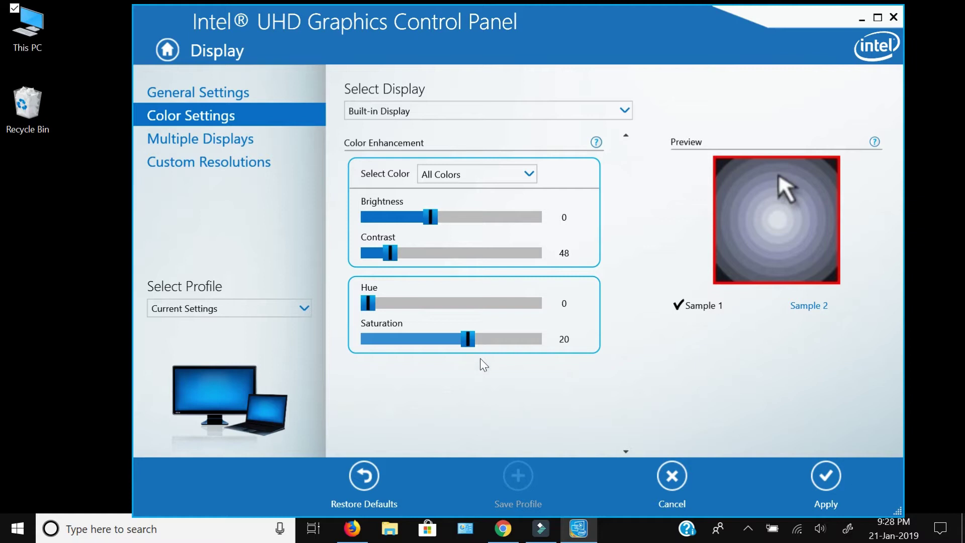
left_click(447, 174)
left_click(458, 236)
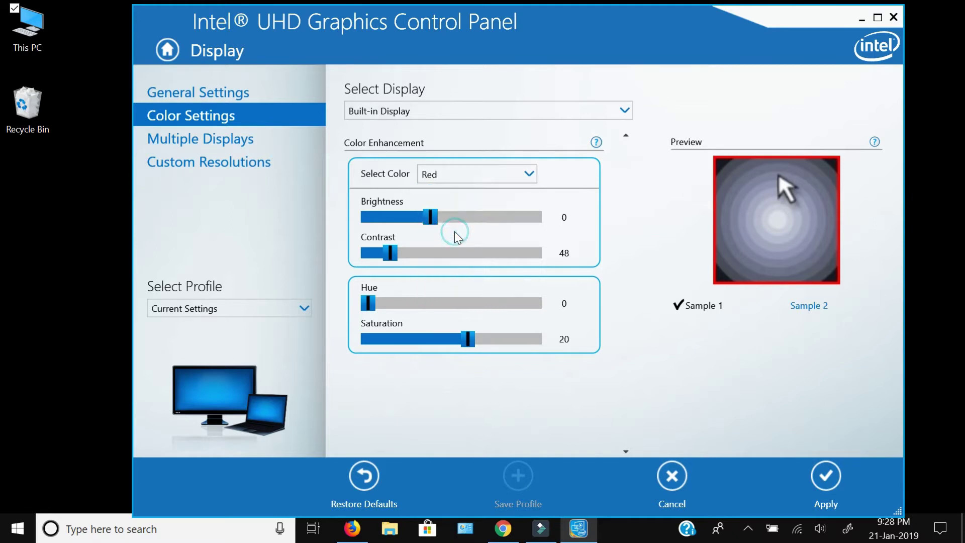
left_click(446, 182)
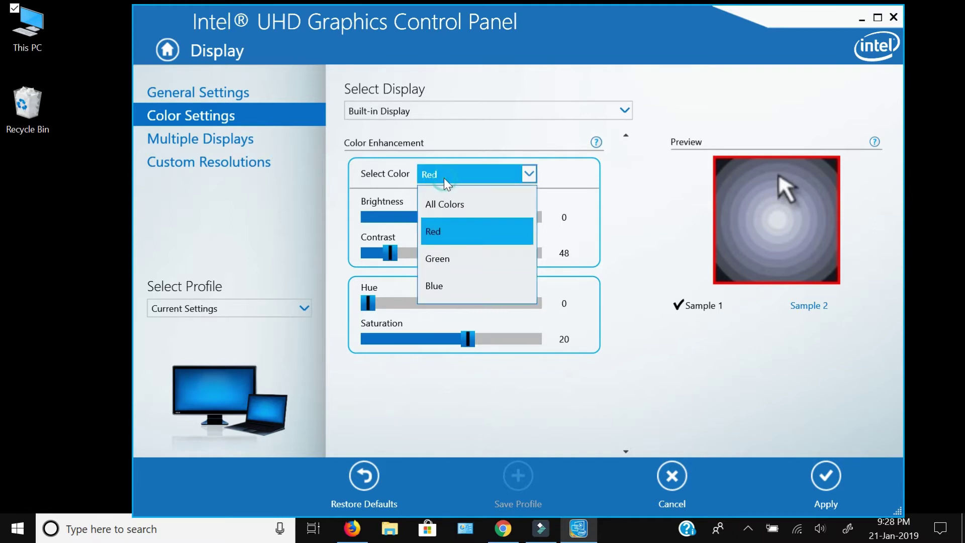
left_click(441, 260)
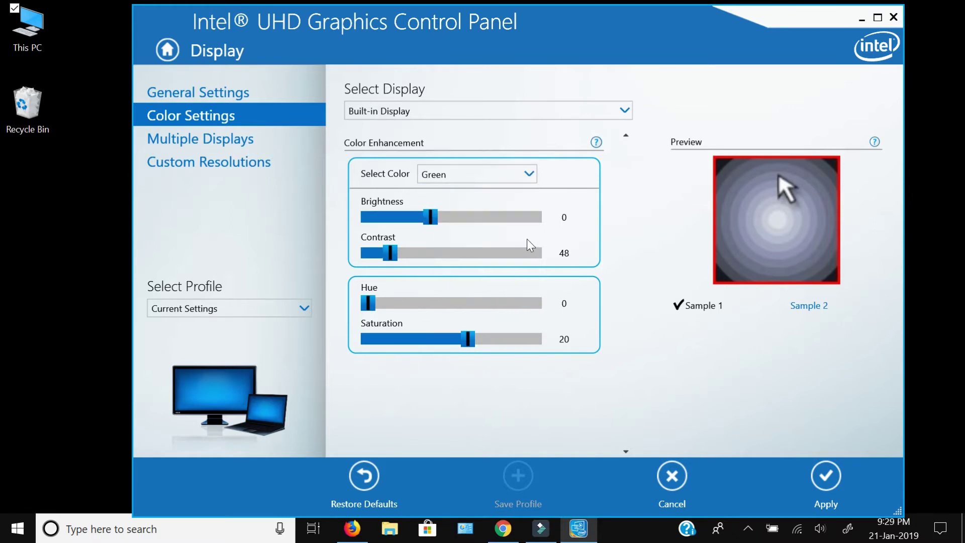
left_click(442, 176)
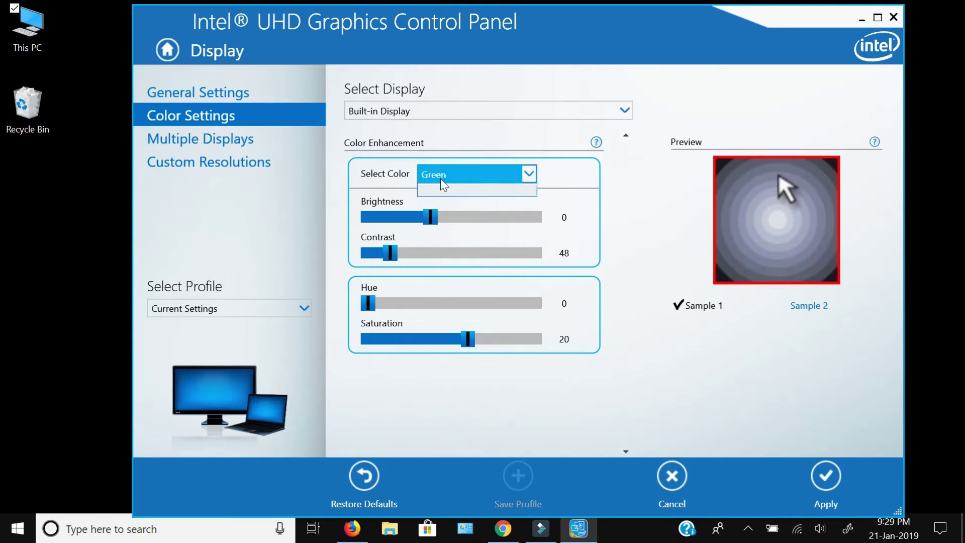
left_click(443, 200)
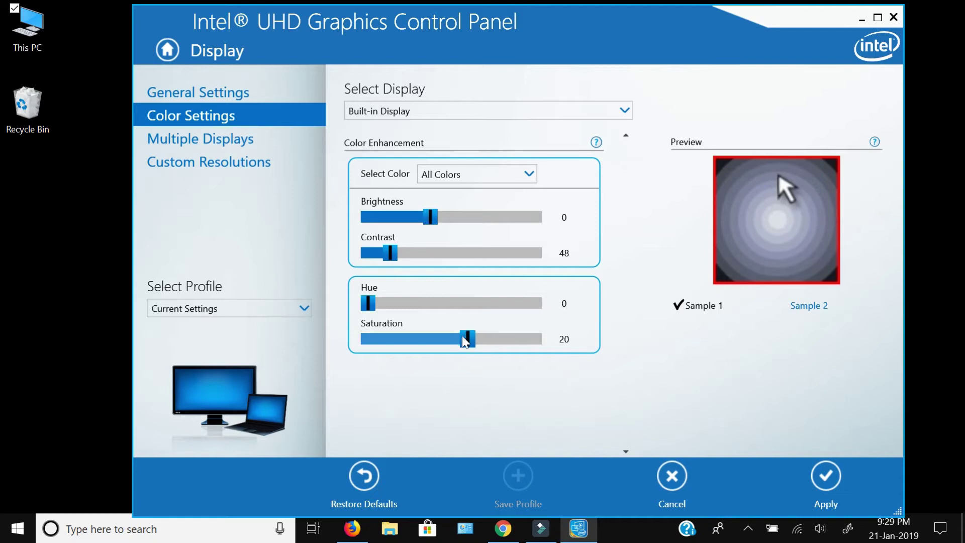
Step: Apply the colour changes, decline keeping them, then cancel Save Profile and close the profile list
left_click(823, 480)
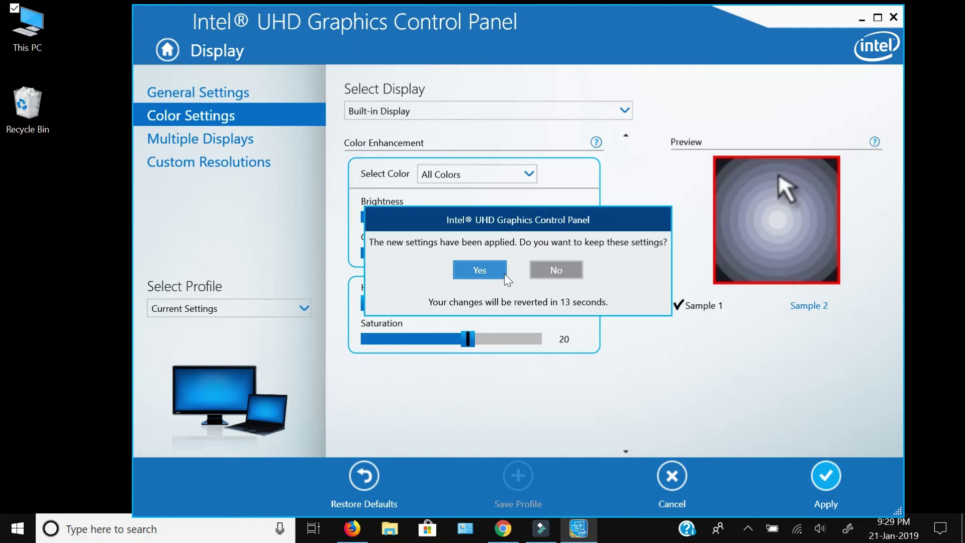
left_click(543, 271)
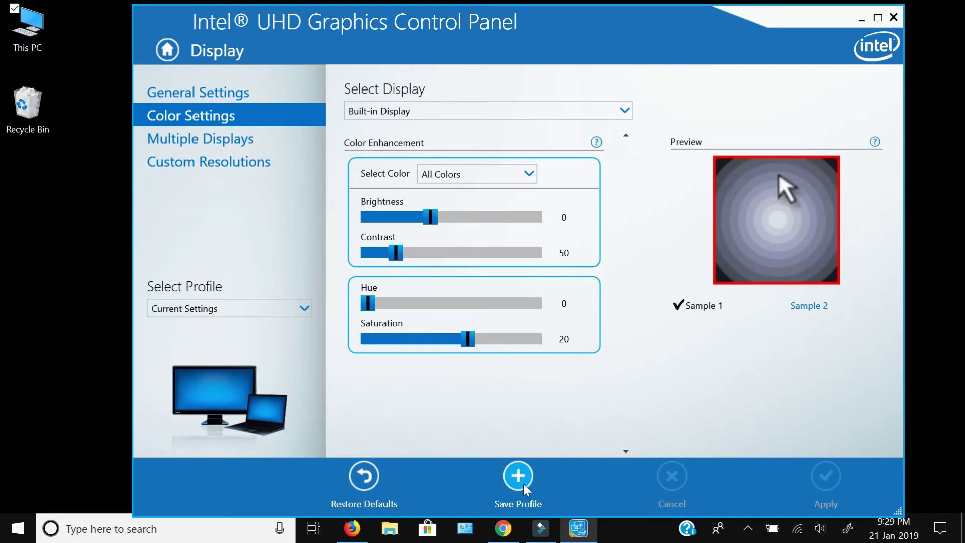
left_click(519, 480)
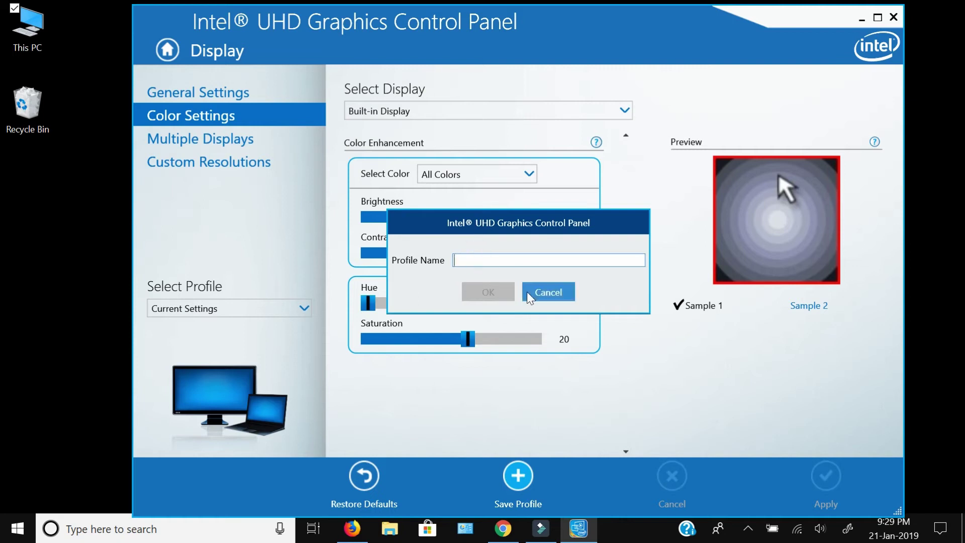
left_click(551, 293)
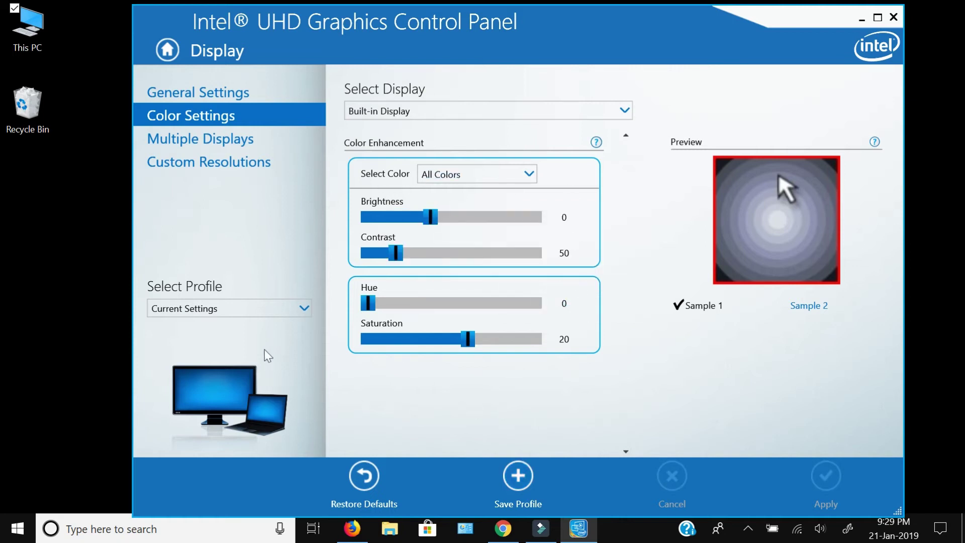
left_click(266, 308)
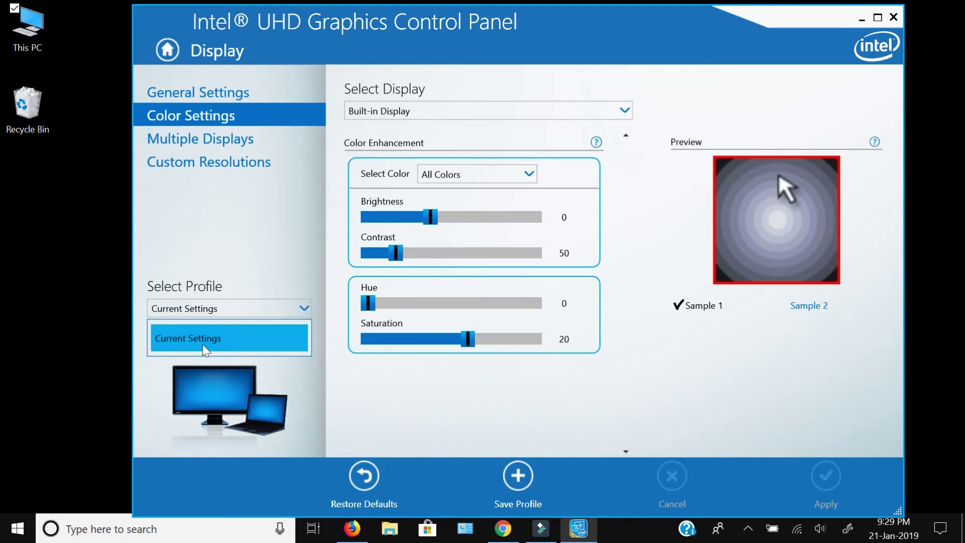
left_click(487, 407)
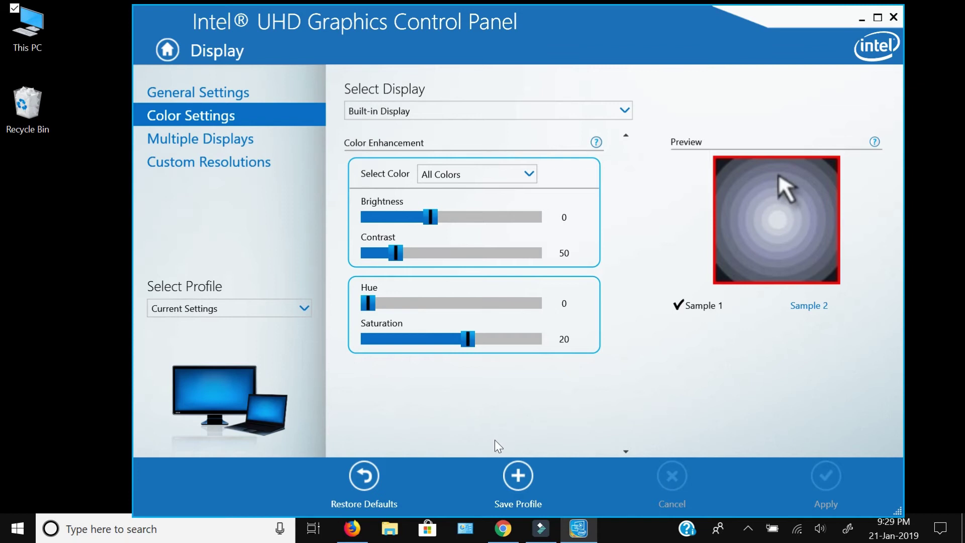
Step: Launch Display Color Calibration by searching 'ca', then close it
left_click(17, 527)
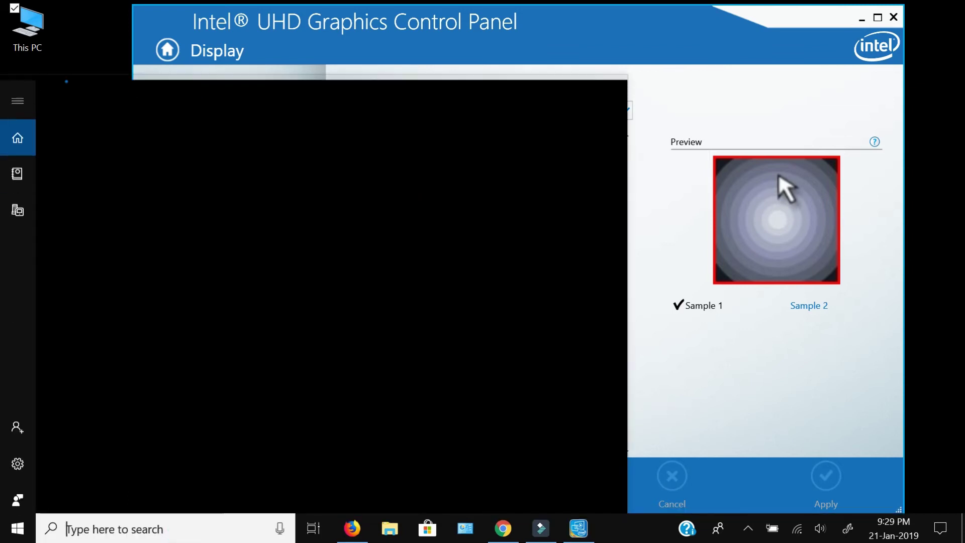
type("ca")
left_click(173, 173)
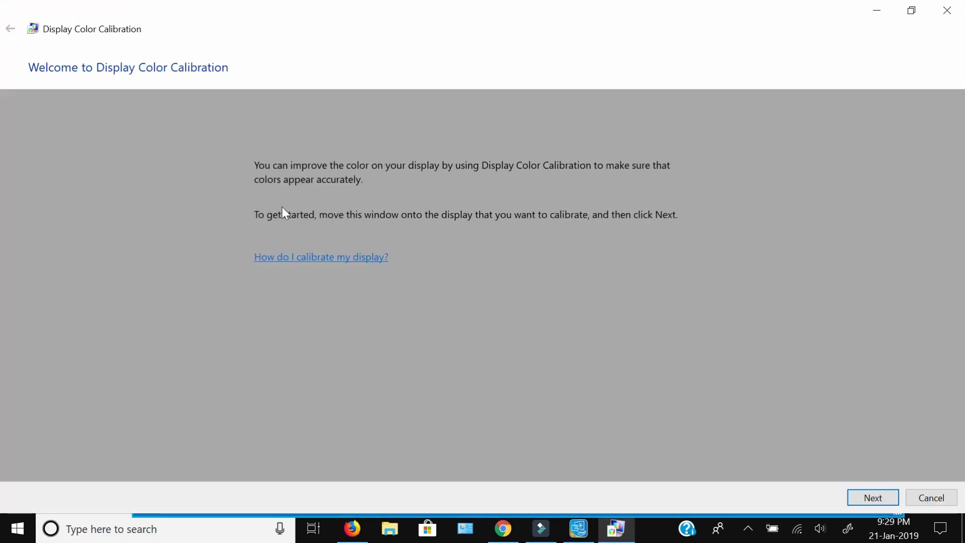
left_click(946, 11)
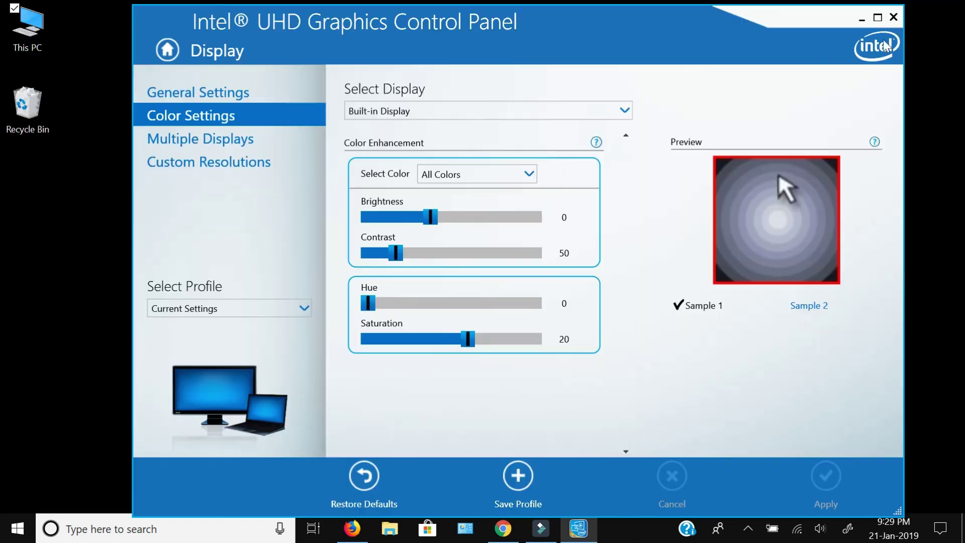
left_click(748, 528)
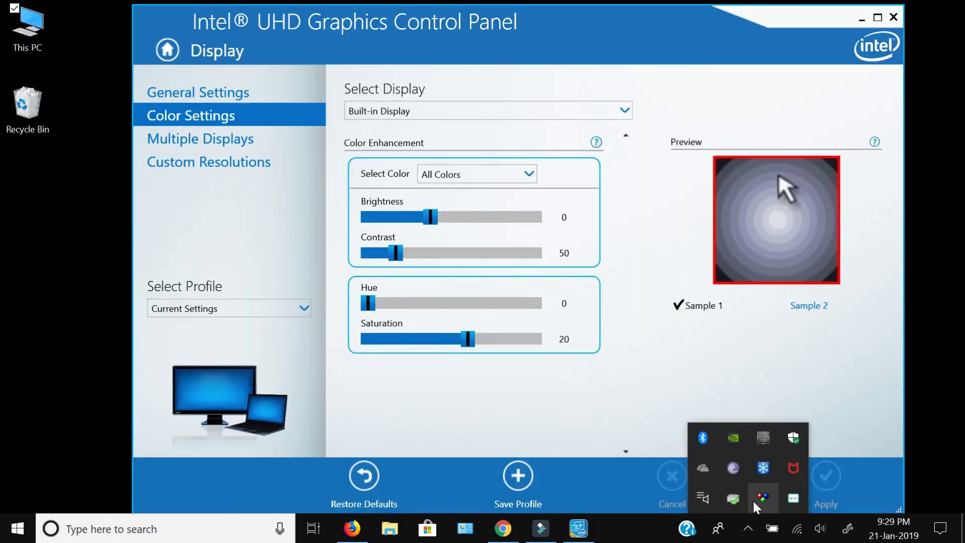
right_click(763, 499)
mouse_move(792, 447)
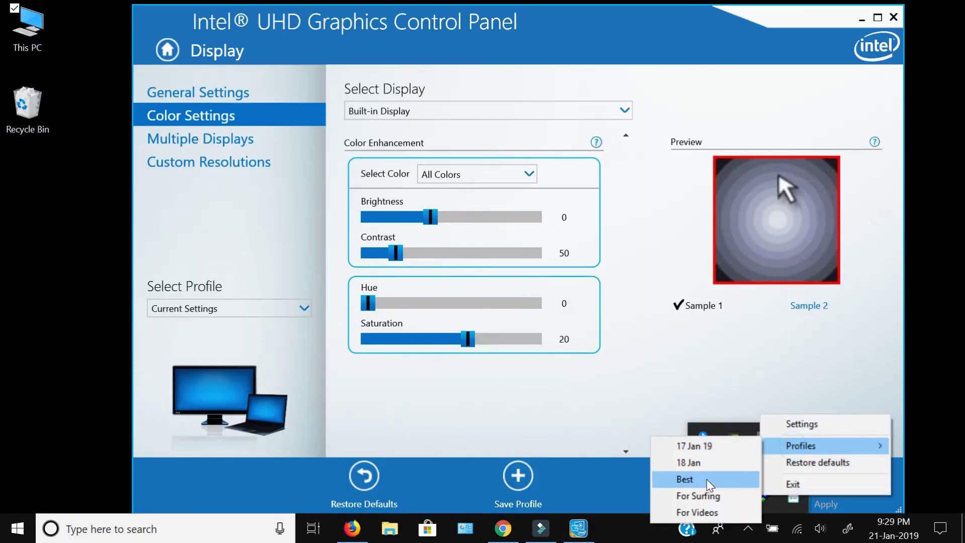
left_click(713, 512)
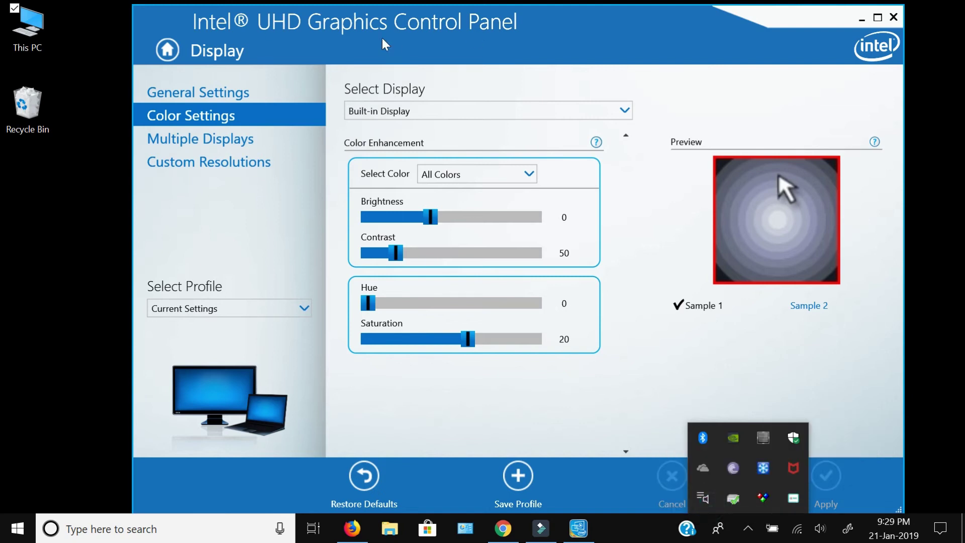
left_click_drag(469, 45, 403, 41)
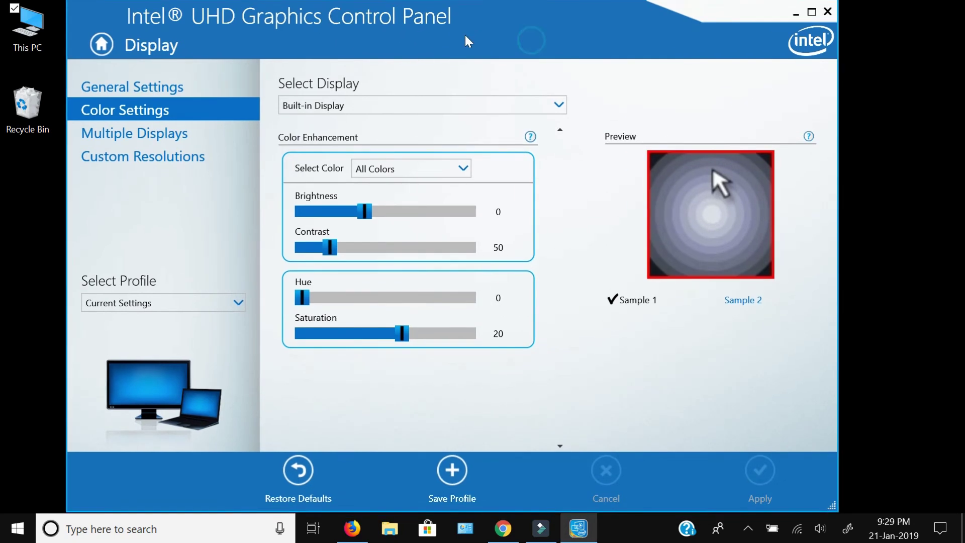